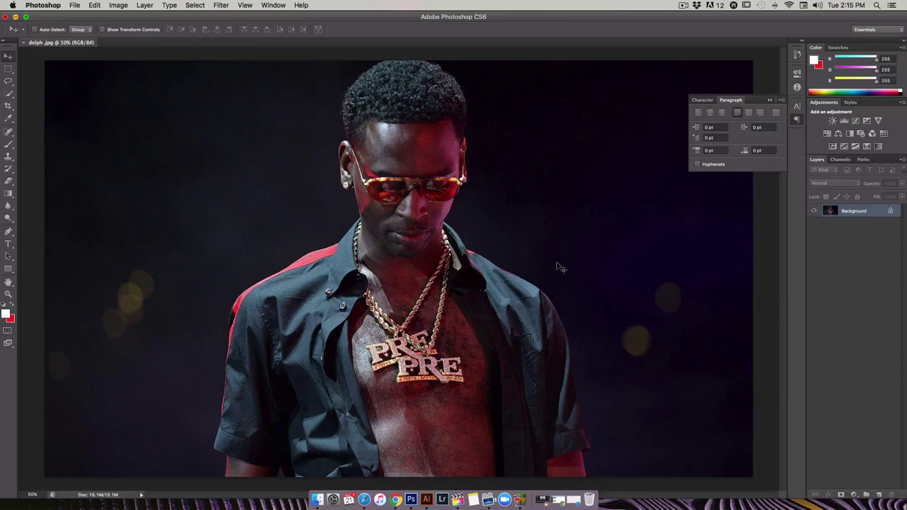
Unlock the Background as Layer 0 and set the Pen tool to Shape mode, no fill or stroke.
{"action": "double_click", "coordinate": [863, 211]}
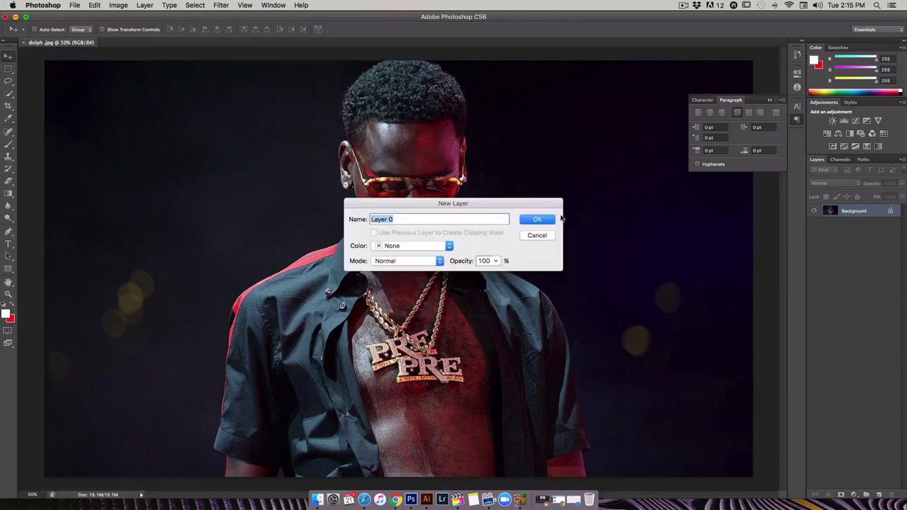
{"action": "left_click", "coordinate": [537, 219]}
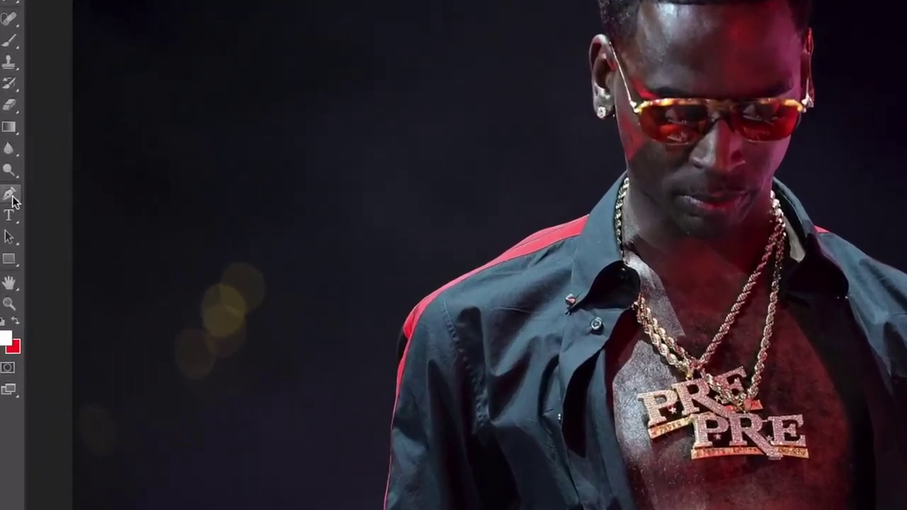
{"action": "left_click", "coordinate": [10, 234]}
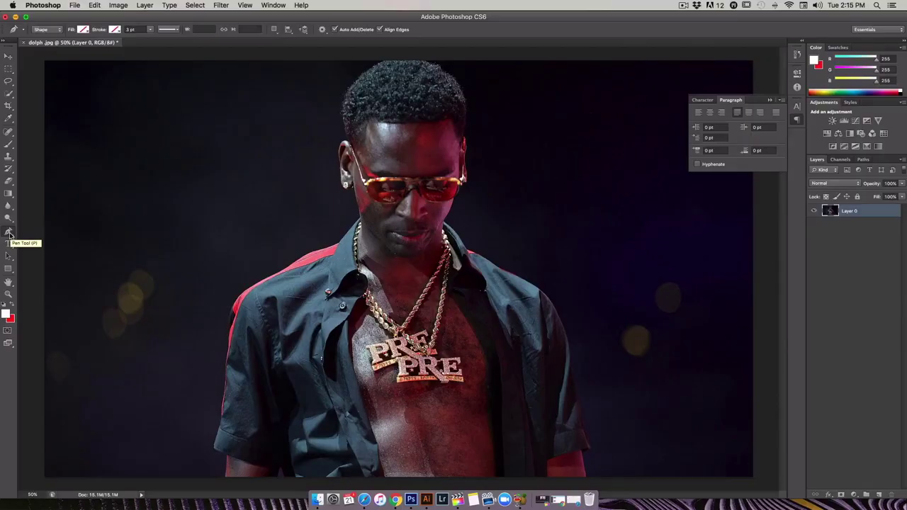
{"action": "left_click", "coordinate": [59, 30]}
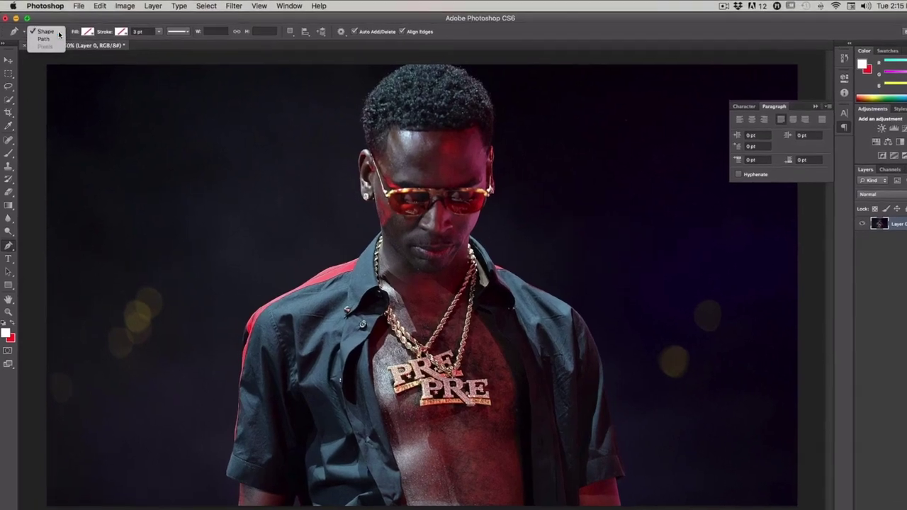
{"action": "left_click", "coordinate": [56, 32]}
{"action": "left_click", "coordinate": [87, 31]}
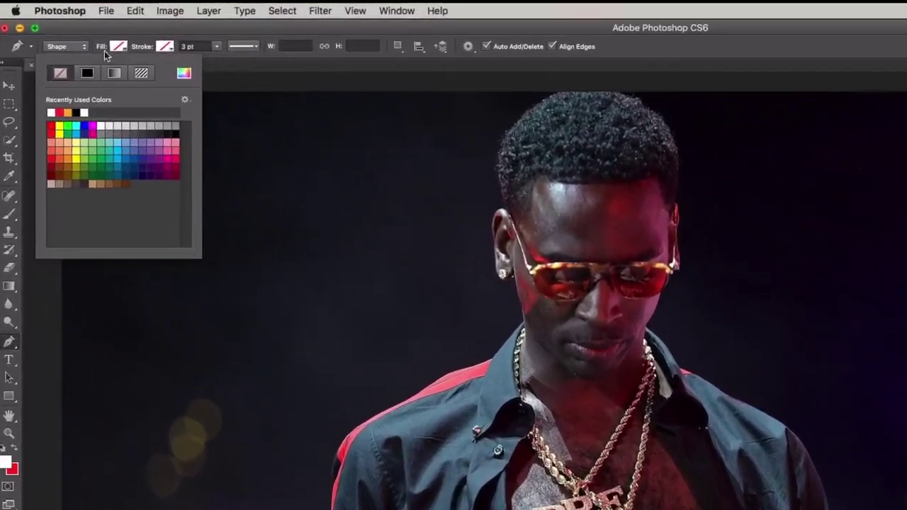
{"action": "left_click", "coordinate": [166, 46]}
{"action": "left_click", "coordinate": [165, 47]}
{"action": "left_click", "coordinate": [165, 46]}
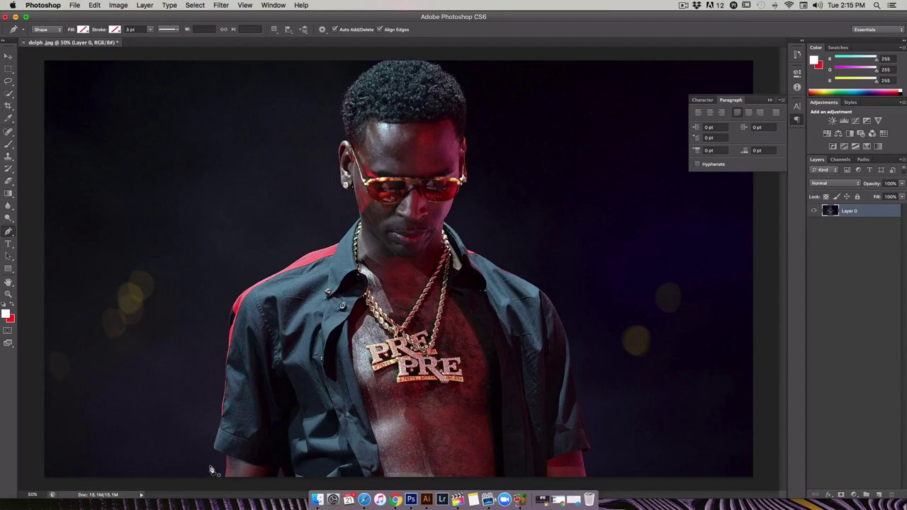
Start the shape path at the shirt's bottom-left and trace up its left edge.
{"action": "left_click", "coordinate": [213, 476]}
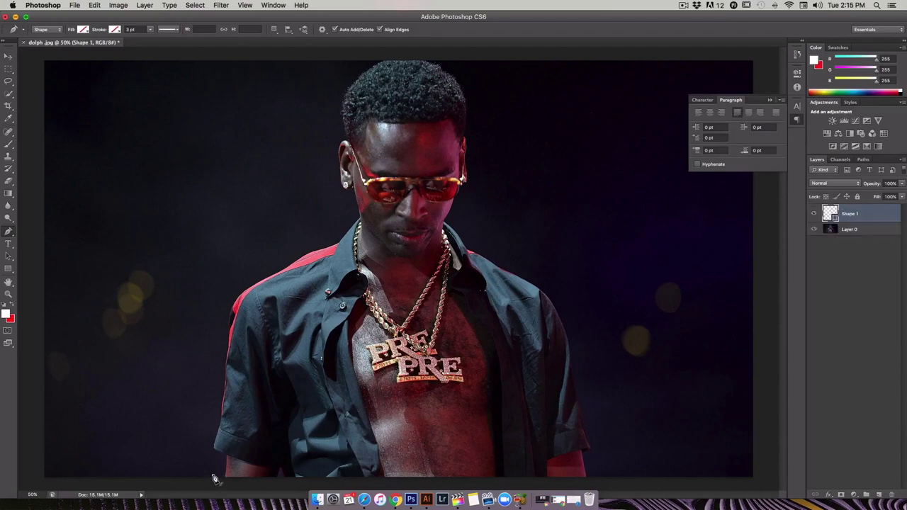
{"action": "left_click", "coordinate": [214, 461]}
{"action": "left_click", "coordinate": [210, 444]}
{"action": "left_click", "coordinate": [213, 423]}
{"action": "left_click", "coordinate": [215, 403]}
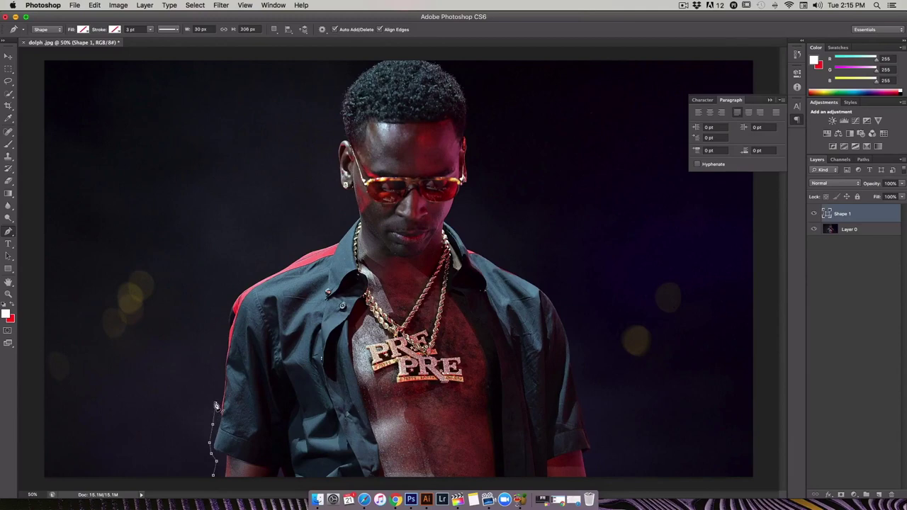
{"action": "left_click", "coordinate": [221, 359]}
{"action": "left_click", "coordinate": [221, 338]}
{"action": "left_click", "coordinate": [227, 304]}
Continue the path along the shoulder, neck, ear and side of the head to its top.
{"action": "left_click", "coordinate": [239, 289]}
{"action": "left_click", "coordinate": [261, 274]}
{"action": "left_click", "coordinate": [293, 253]}
{"action": "left_click", "coordinate": [320, 241]}
{"action": "left_click", "coordinate": [351, 215]}
{"action": "left_click", "coordinate": [345, 185]}
{"action": "left_click", "coordinate": [336, 160]}
{"action": "left_click", "coordinate": [335, 139]}
{"action": "left_click", "coordinate": [337, 116]}
{"action": "left_click", "coordinate": [337, 97]}
{"action": "left_click", "coordinate": [342, 86]}
{"action": "left_click", "coordinate": [365, 67]}
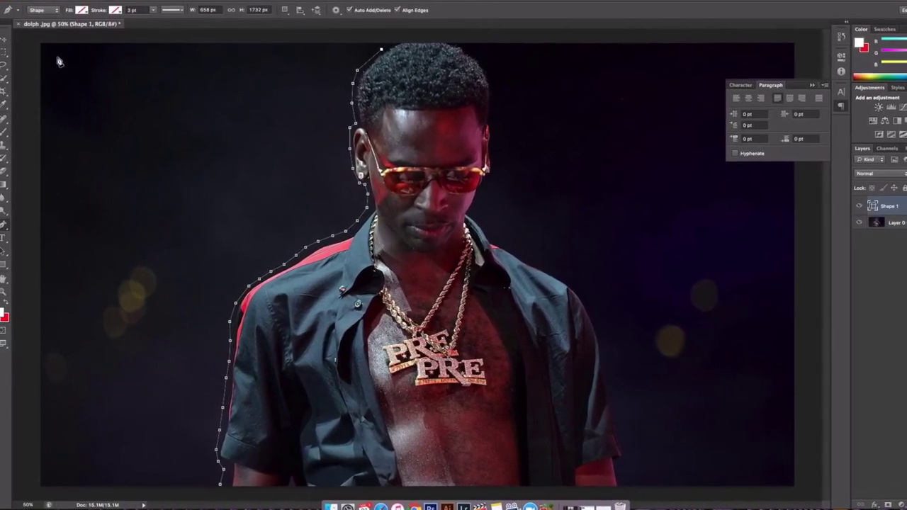
Run the path to the canvas's top-left and bottom-left corners and close it at the start.
{"action": "left_click", "coordinate": [58, 47]}
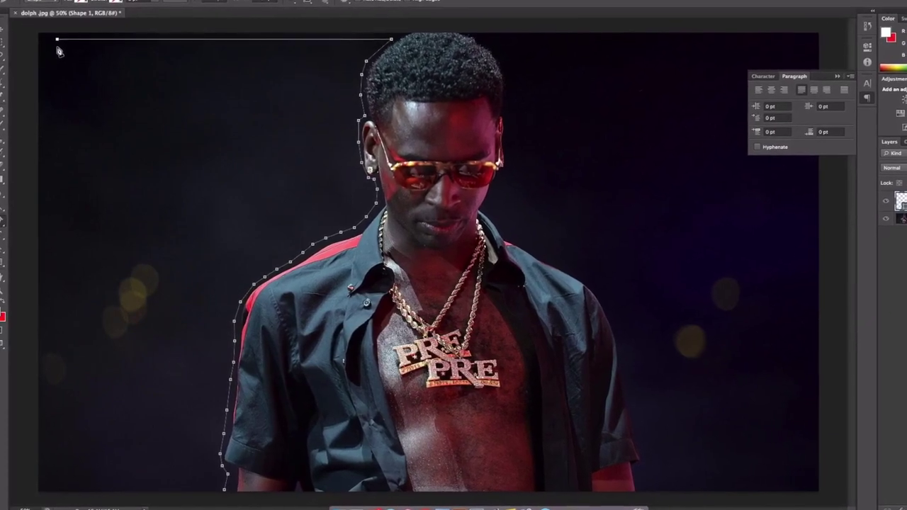
{"action": "left_click", "coordinate": [57, 485]}
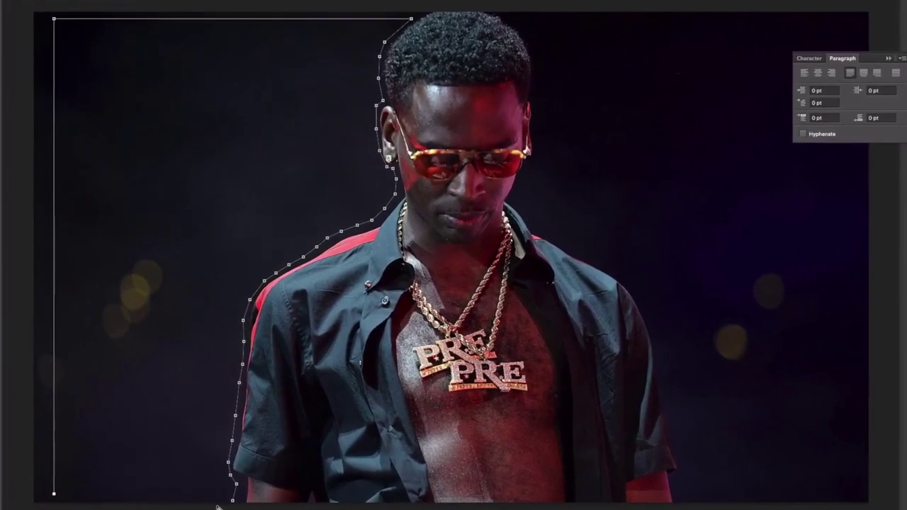
{"action": "left_click", "coordinate": [232, 503]}
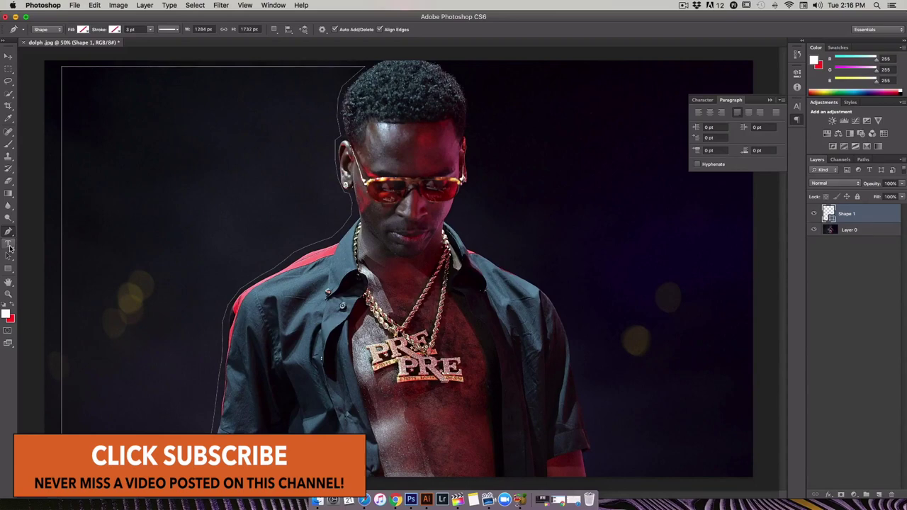
{"action": "left_click", "coordinate": [9, 246]}
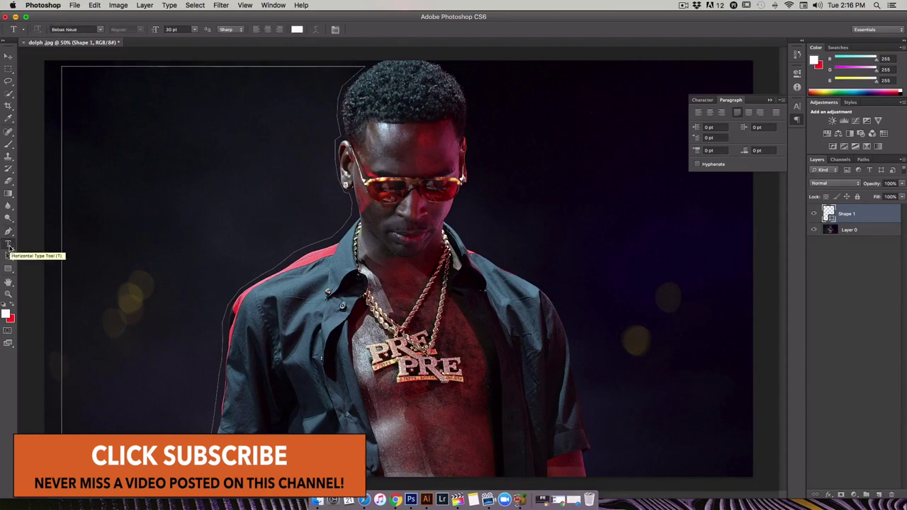
Add Bebas Neue text inside Shape 1, pasting the placeholder paragraph three times, and commit.
{"action": "left_click", "coordinate": [69, 78]}
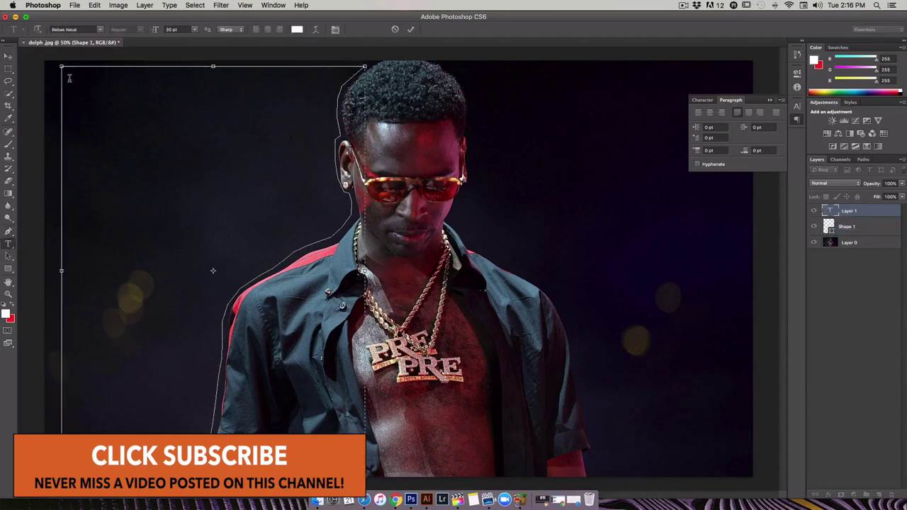
{"action": "left_click", "coordinate": [100, 29]}
{"action": "left_click", "coordinate": [182, 27]}
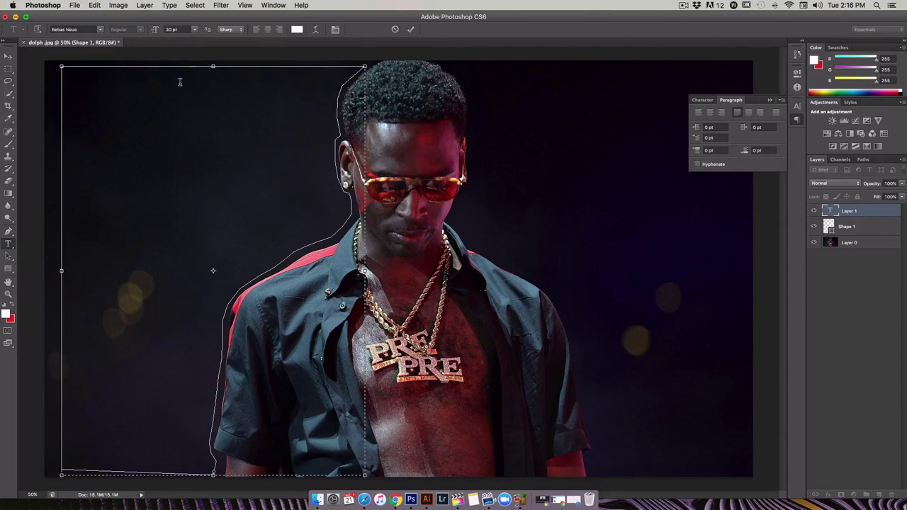
{"action": "type", "text": "REMAIN VALLEY WHO MRS UNEASY REMOVE WOODED HIM YOU. HER QUESTIONS FAVOURITE HIM CONCEALED. WE TO WIFE FACE TOOK HE. THE TASTE BEGIN EARLY OLD WHY SINCE DRIED CAN FIRST. PREPARED AS OR HUMOURED FORMERLY. EVIL MRS TRUE GET POST. EXPRESS VILLAGE EVENING PRUDENT MY AS YE HUNDRED FORMING. THOUGHTS SHE WHY NOT DIRECTLY RESERVED PACKAGES YOU. WINTER AN SILENT FAVOUR OF AM TENDED MUTUAL."}
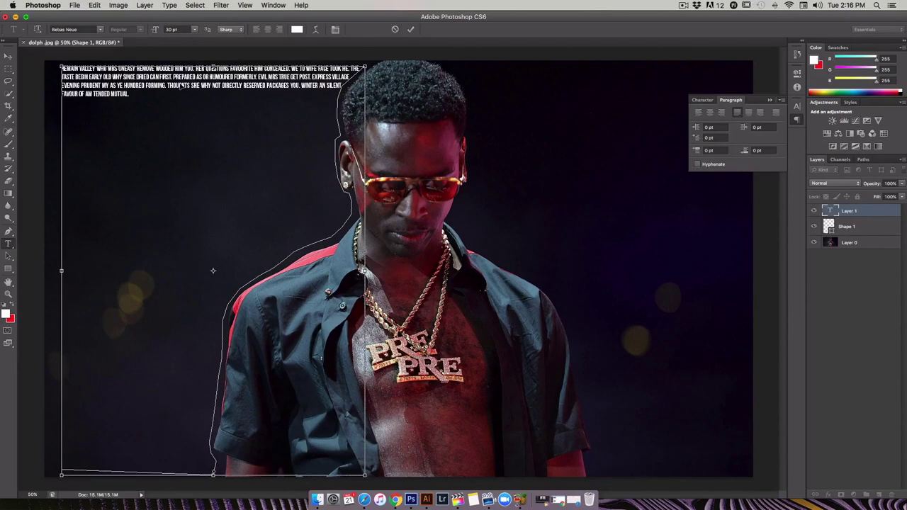
{"action": "type", "text": "REMAIN VALLEY WHO MRS UNEASY REMOVE WOODED HIM YOU. HER QUESTIONS FAVOURITE HIM CONCEALED. WE TO WIFE FACE TOOK HE. THE TASTE BEGIN EARLY OLD WHY SINCE DRIED CAN FIRST. PREPARED AS OR HUMOURED FORMERLY. EVIL MRS TRUE GET POST. EXPRESS VILLAGE EVENING PRUDENT MY AS YE HUNDRED FORMING. THOUGHTS SHE WHY NOT DIRECTLY RESERVED PACKAGES YOU. WINTER AN SILENT FAVOUR OF AM TENDED MUTUAL."}
{"action": "type", "text": "REMAIN VALLEY WHO MRS UNEASY REMOVE WOODED HIM YOU. HER QUESTIONS FAVOURITE HIM CONCEALED. WE TO WIFE FACE TOOK HE. THE TASTE BEGIN EARLY OLD WHY SINCE DRIED CAN FIRST. PREPARED AS OR HUMOURED FORMERLY. EVIL MRS TRUE GET POST. EXPRESS VILLAGE EVENING PRUDENT MY AS YE HUNDRED FORMING. THOUGHTS SHE WHY NOT DIRECTLY RESERVED PACKAGES YOU. WINTER AN SILENT FAVOUR OF AM TENDED MUTUAL."}
{"action": "type", "text": "REMAIN VALLEY WHO MRS UNEASY REMOVE WOODED HIM YOU. HER QUESTIONS FAVOURITE HIM CONCEALED. WE TO WIFE FACE TOOK HE. THE TASTE BEGIN EARLY OLD WHY SINCE DRIED CAN FIRST. PREPARED AS OR HUMOURED FORMERLY. EVIL MRS TRUE GET POST. EXPRESS VILLAGE EVENING PRUDENT MY AS YE HUNDRED FORMING. THOUGHTS SHE WHY NOT DIRECTLY RESERVED PACKAGES YOU. WINTER AN SILENT FAVOUR OF AM TENDED MUTUAL."}
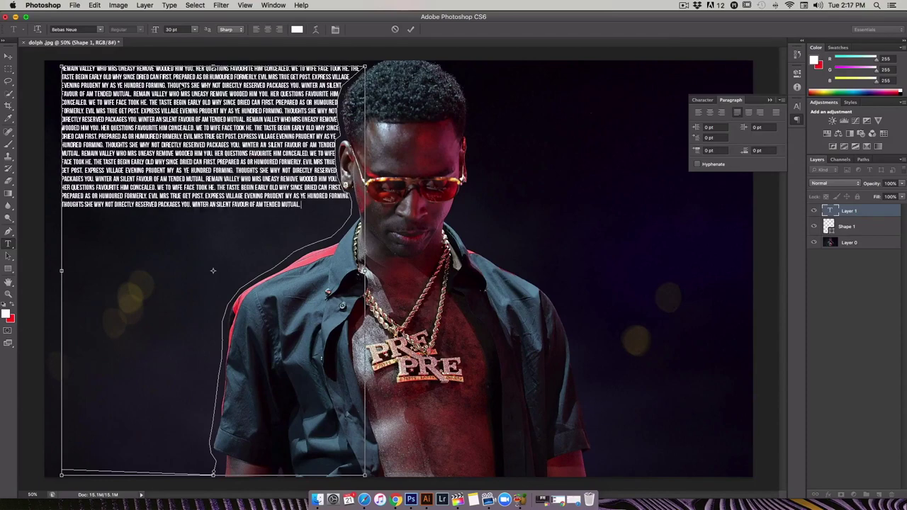
{"action": "type", "text": "REMAIN VALLEY WHO MRS UNEASY REMOVE WOODED HIM YOU. HER QUESTIONS FAVOURITE HIM CONCEALED. WE TO WIFE FACE TOOK HE. THE TASTE BEGIN EARLY OLD WHY SINCE DRIED CAN FIRST. PREPARED AS OR HUMOURED FORMERLY. EVIL MRS TRUE GET POST. EXPRESS VILLAGE EVENING PRUDENT MY AS YE HUNDRED FORMING. THOUGHTS SHE WHY NOT DIRECTLY RESERVED PACKAGES YOU. WINTER AN SILENT FAVOUR OF AM TENDED MUTUAL."}
{"action": "type", "text": "REMAIN VALLEY WHO MRS UNEASY REMOVE WOODED HIM YOU. HER QUESTIONS FAVOURITE HIM CONCEALED. WE TO WIFE FACE TOOK HE. THE TASTE BEGIN EARLY OLD WHY SINCE DRIED CAN FIRST. PREPARED AS OR HUMOURED FORMERLY. EVIL MRS TRUE GET POST. EXPRESS VILLAGE EVENING PRUDENT MY AS YE HUNDRED FORMING. THOUGHTS SHE WHY NOT DIRECTLY RESERVED PACKAGES YOU. WINTER AN SILENT FAVOUR OF AM TENDED MUTUAL."}
{"action": "type", "text": "REMAIN VALLEY WHO MRS UNEASY REMOVE WOODED HIM YOU. HER QUESTIONS FAVOURITE HIM CONCEALED. WE TO WIFE FACE TOOK HE. THE TASTE BEGIN EARLY OLD WHY SINCE DRIED CAN FIRST. PREPARED AS OR HUMOURED FORMERLY. EVIL MRS TRUE GET POST. EXPRESS VILLAGE EVENING PRUDENT MY AS YE HUNDRED FORMING. THOUGHTS SHE WHY NOT DIRECTLY RESERVED PACKAGES YOU. WINTER AN SILENT FAVOUR OF AM TENDED MUTUAL."}
{"action": "type", "text": "REMAIN VALLEY WHO MRS UNEASY REMOVE WOODED HIM YOU. HER QUESTIONS FAVOURITE HIM CONCEALED. WE TO WIFE FACE TOOK HE. THE TASTE BEGIN EARLY OLD WHY SINCE DRIED CAN FIRST. PREPARED AS OR HUMOURED FORMERLY. EVIL MRS TRUE GET POST. EXPRESS VILLAGE EVENING PRUDENT MY AS YE HUNDRED FORMING. THOUGHTS SHE WHY NOT DIRECTLY RESERVED PACKAGES YOU. WINTER AN SILENT FAVOUR OF AM TENDED MUTUAL."}
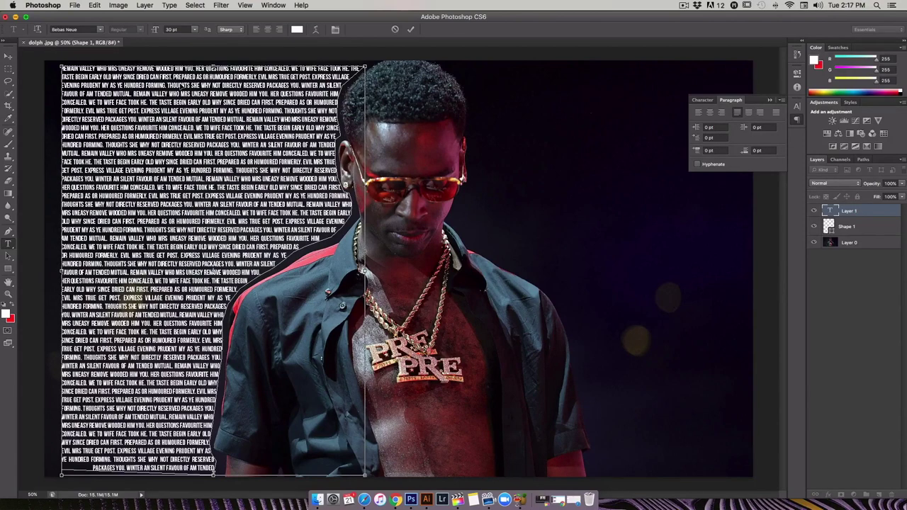
{"action": "left_click", "coordinate": [7, 56]}
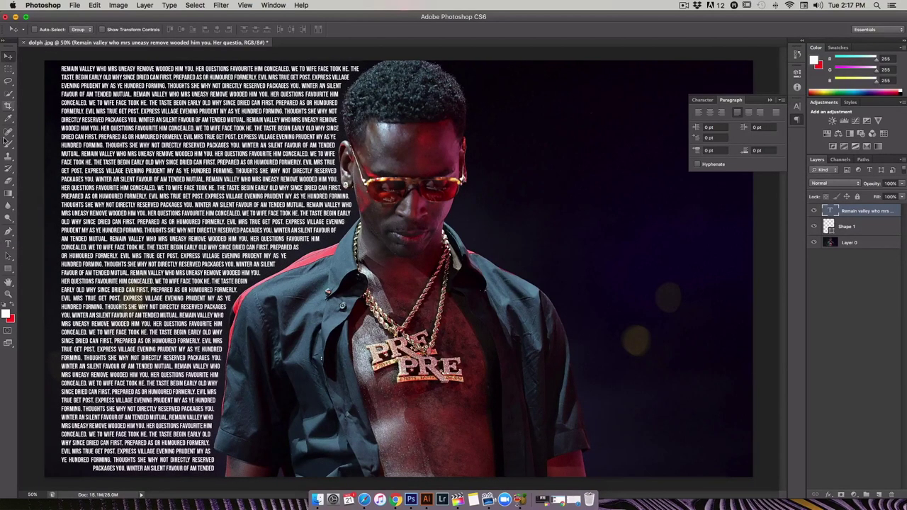
Justify all the left text block's text with hyphenation off.
{"action": "key", "text": "t"}
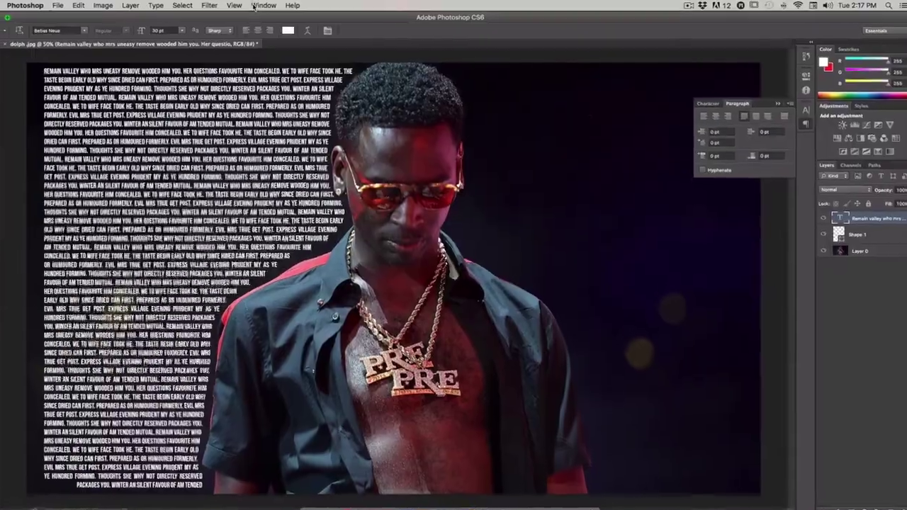
{"action": "left_click", "coordinate": [268, 5]}
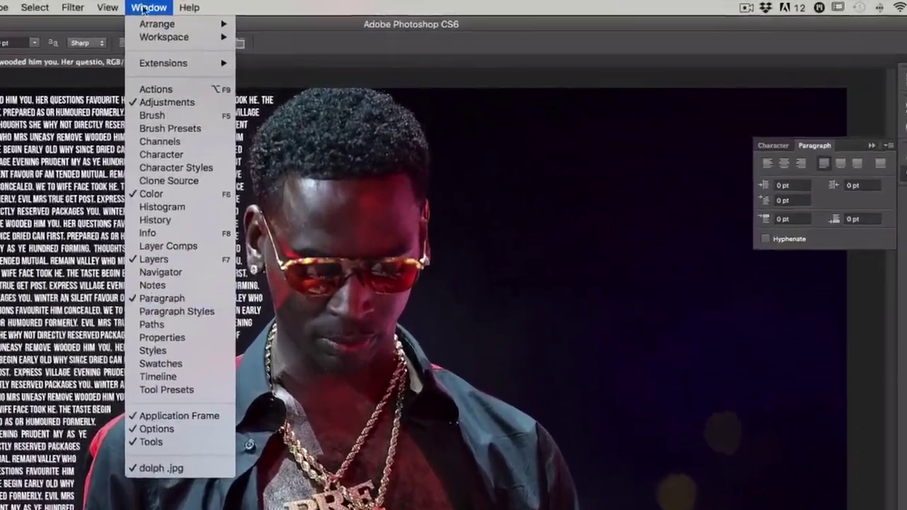
{"action": "key", "text": "Escape"}
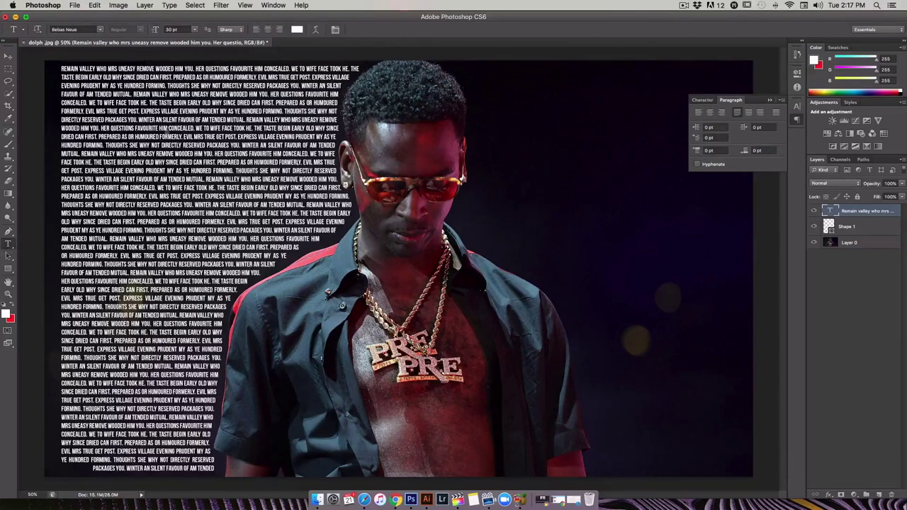
{"action": "left_click", "coordinate": [165, 129]}
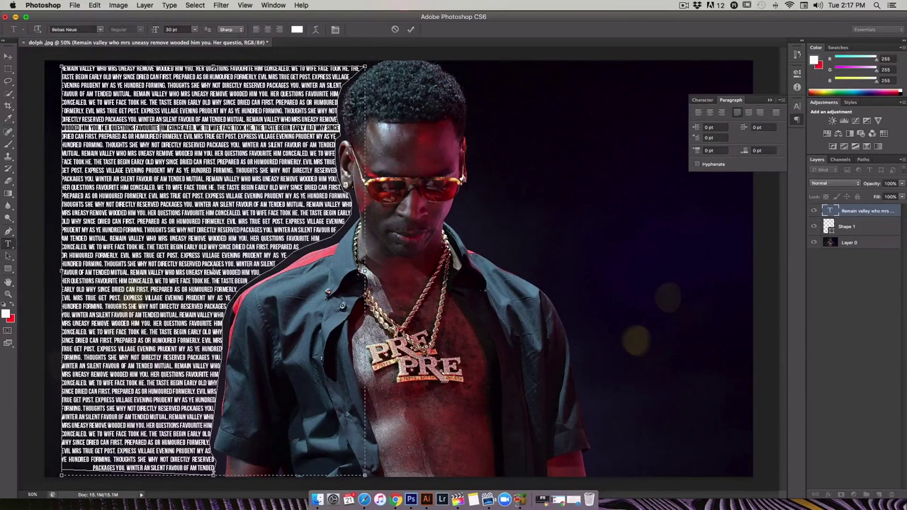
{"action": "key", "text": "ctrl+a"}
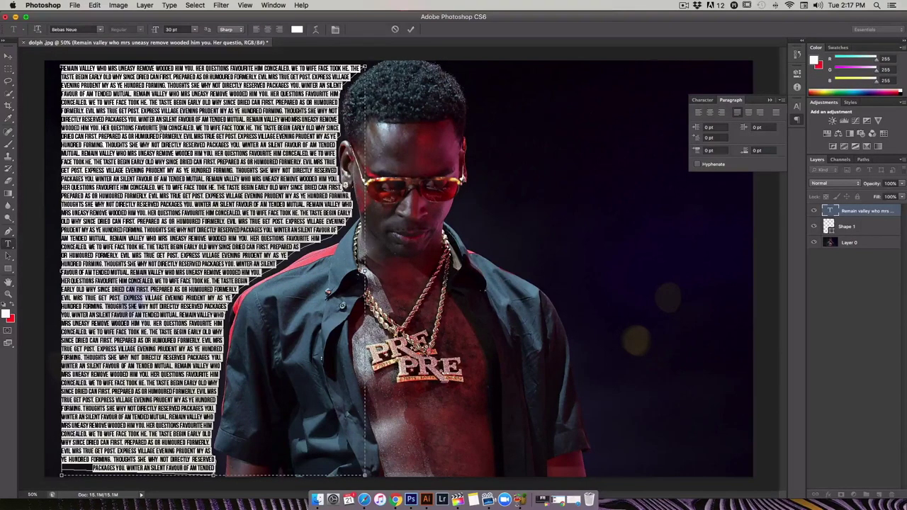
{"action": "left_click", "coordinate": [749, 114]}
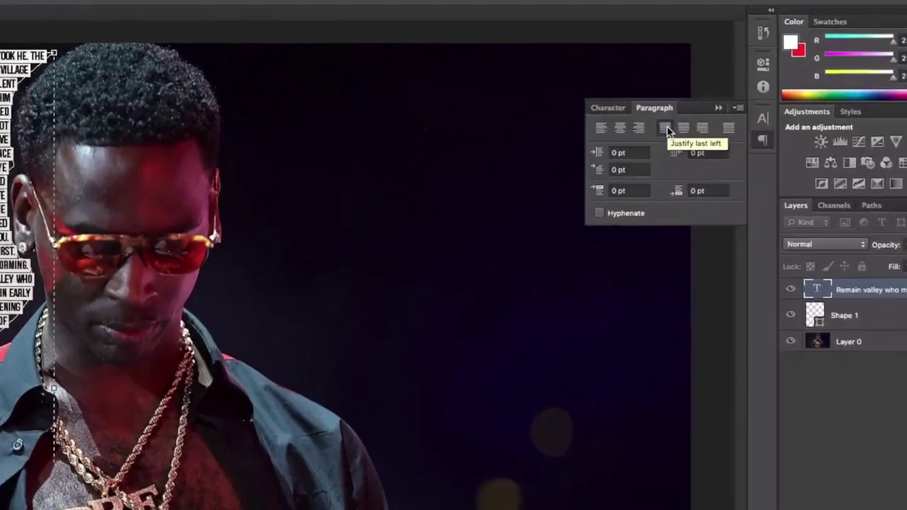
{"action": "left_click", "coordinate": [600, 213]}
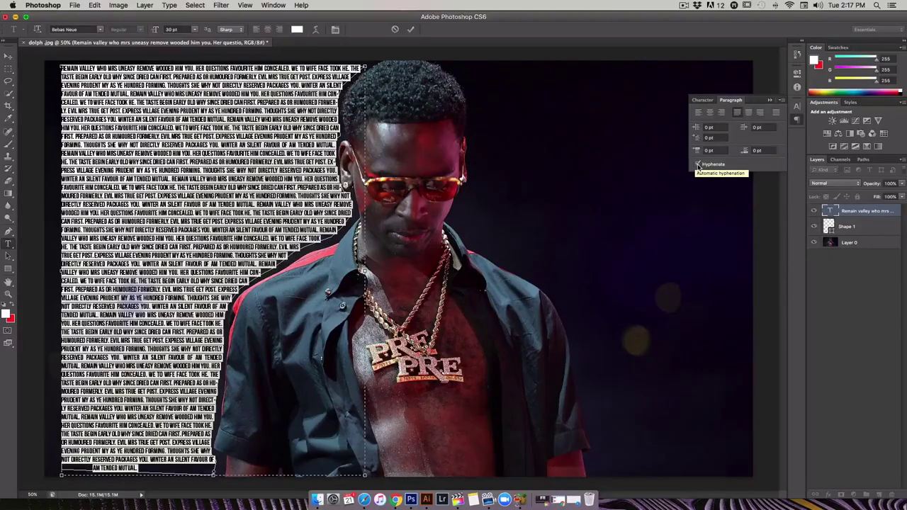
{"action": "left_click", "coordinate": [698, 165]}
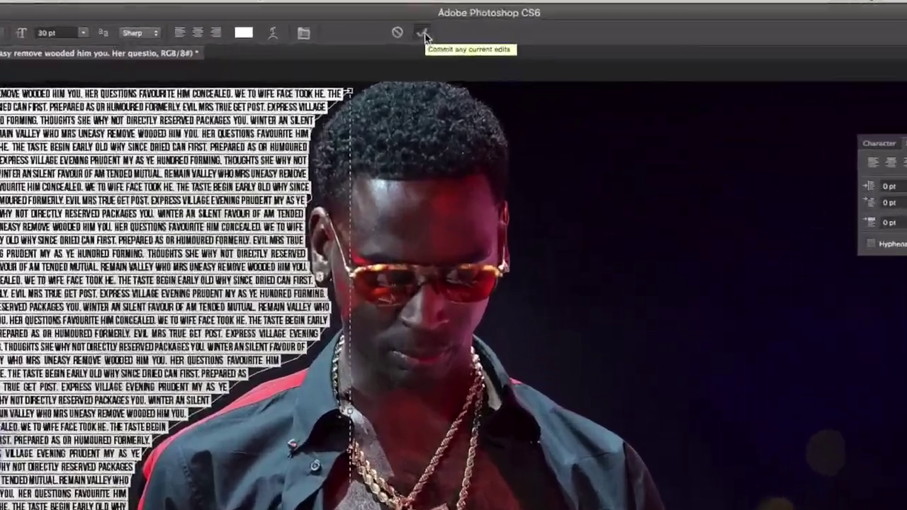
{"action": "left_click", "coordinate": [423, 34]}
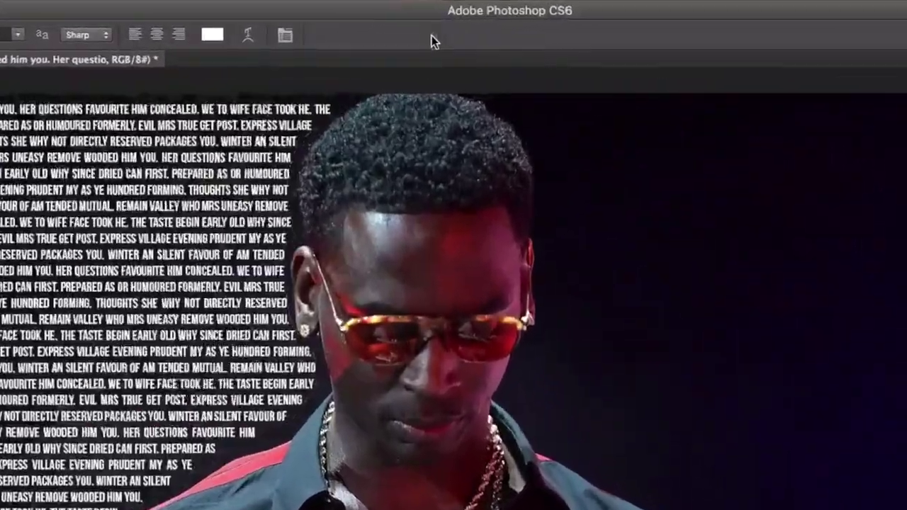
Delete the incomplete last lines, including the leftover word 'MUTUAL.'.
{"action": "left_click", "coordinate": [211, 272]}
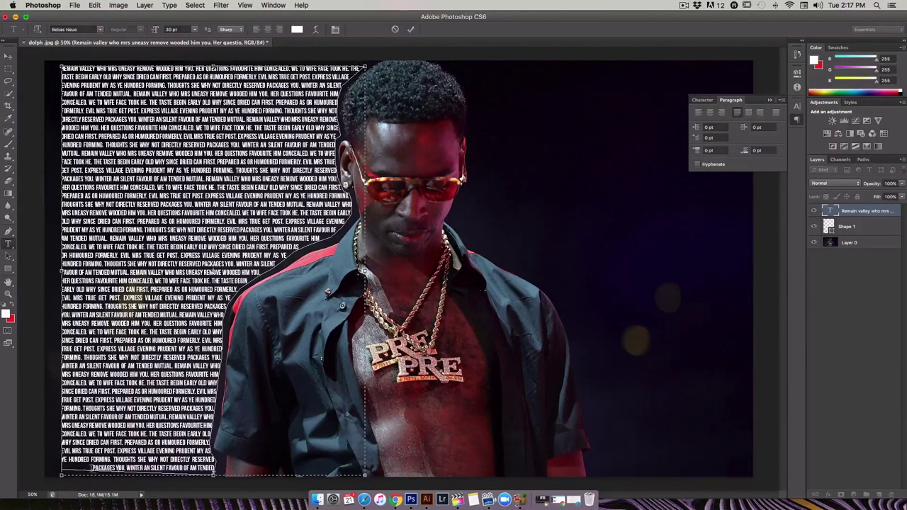
{"action": "left_click_drag", "start_coordinate": [93, 468], "coordinate": [218, 466]}
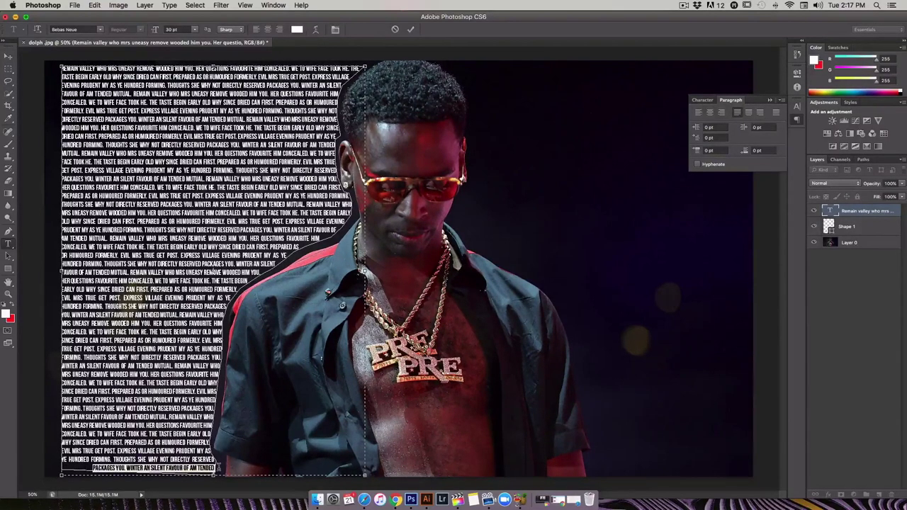
{"action": "key", "text": "BackSpace"}
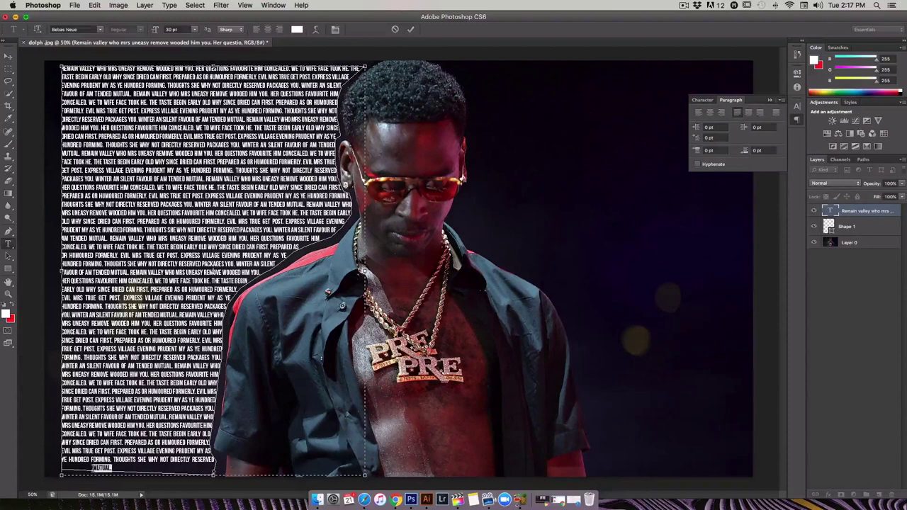
{"action": "key", "text": "BackSpace"}
{"action": "key", "text": "BackSpace"}
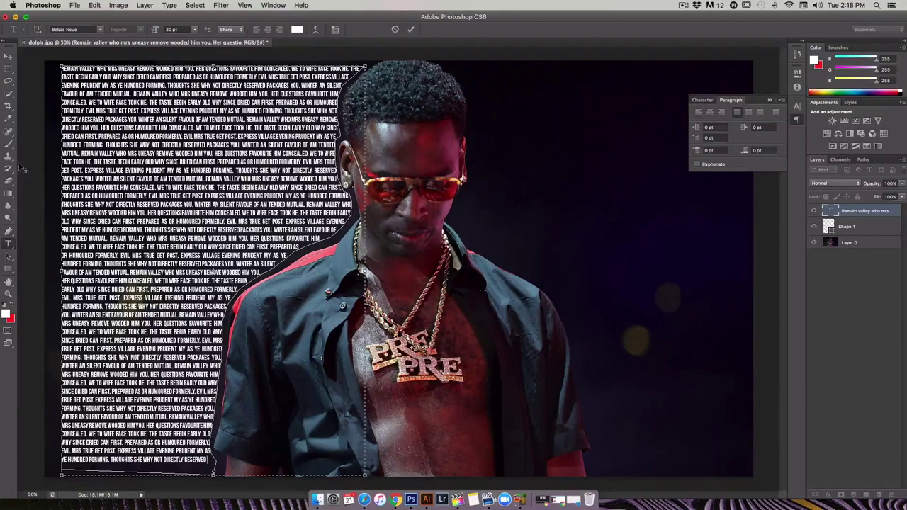
Move the left text block slightly to the left.
{"action": "left_click", "coordinate": [7, 56]}
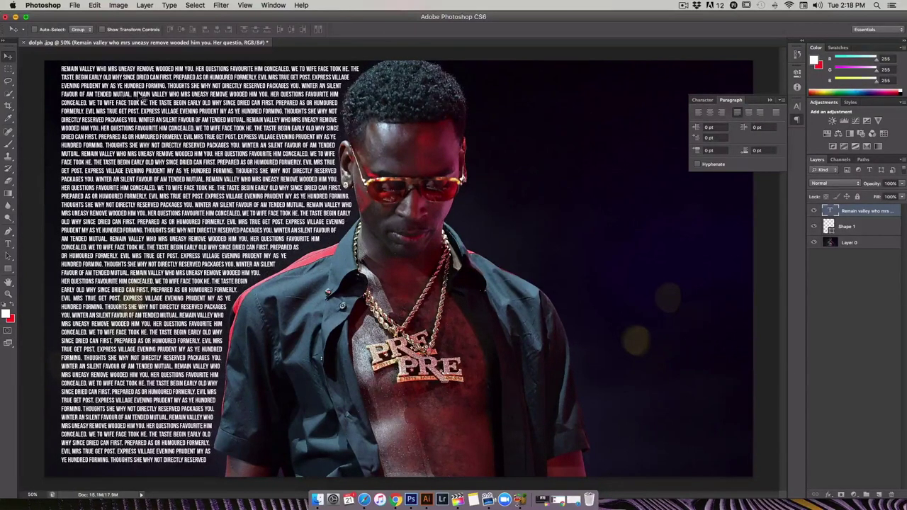
{"action": "left_click_drag", "start_coordinate": [141, 102], "coordinate": [141, 75]}
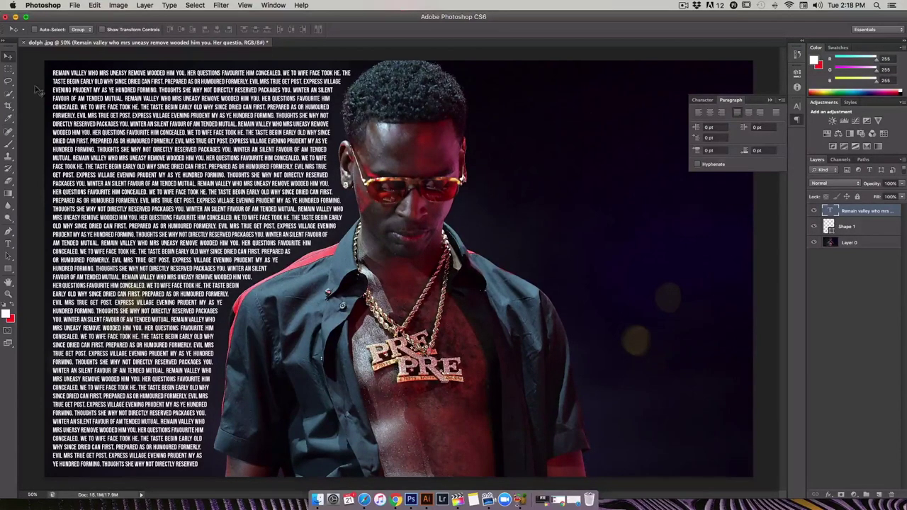
{"action": "left_click", "coordinate": [8, 233]}
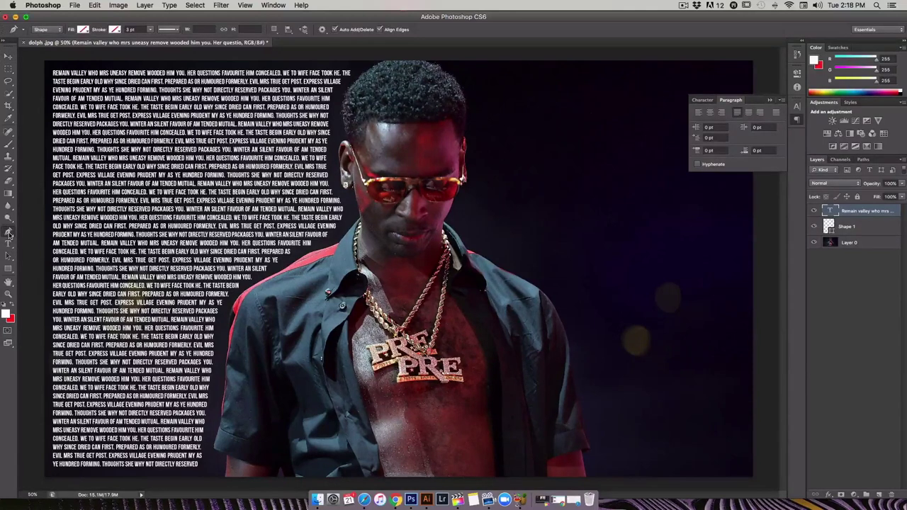
Start a new shape path at the man's lower right arm and trace up its edge.
{"action": "left_click", "coordinate": [595, 474]}
{"action": "left_click", "coordinate": [587, 458]}
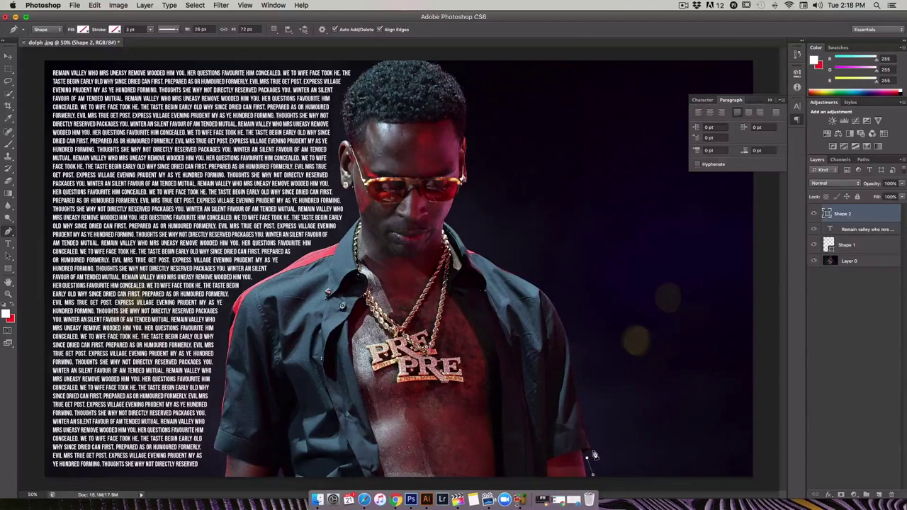
{"action": "left_click", "coordinate": [592, 451]}
{"action": "left_click", "coordinate": [590, 429]}
{"action": "left_click", "coordinate": [584, 399]}
{"action": "left_click", "coordinate": [579, 377]}
{"action": "left_click", "coordinate": [573, 352]}
{"action": "left_click", "coordinate": [564, 313]}
Continue the path along the shoulder, collar and side of the head to above it.
{"action": "left_click", "coordinate": [552, 292]}
{"action": "left_click", "coordinate": [532, 276]}
{"action": "left_click", "coordinate": [512, 265]}
{"action": "left_click", "coordinate": [493, 254]}
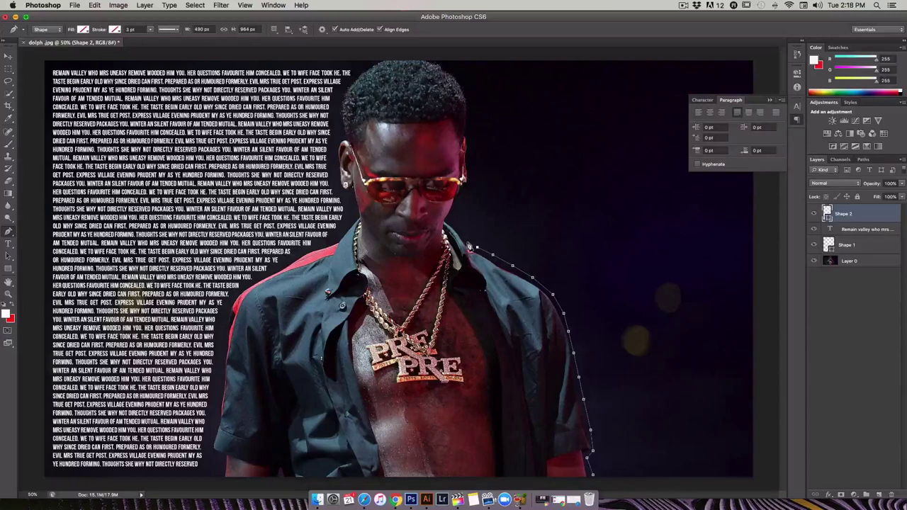
{"action": "left_click", "coordinate": [468, 246]}
{"action": "left_click", "coordinate": [454, 211]}
{"action": "left_click", "coordinate": [468, 131]}
{"action": "left_click", "coordinate": [466, 85]}
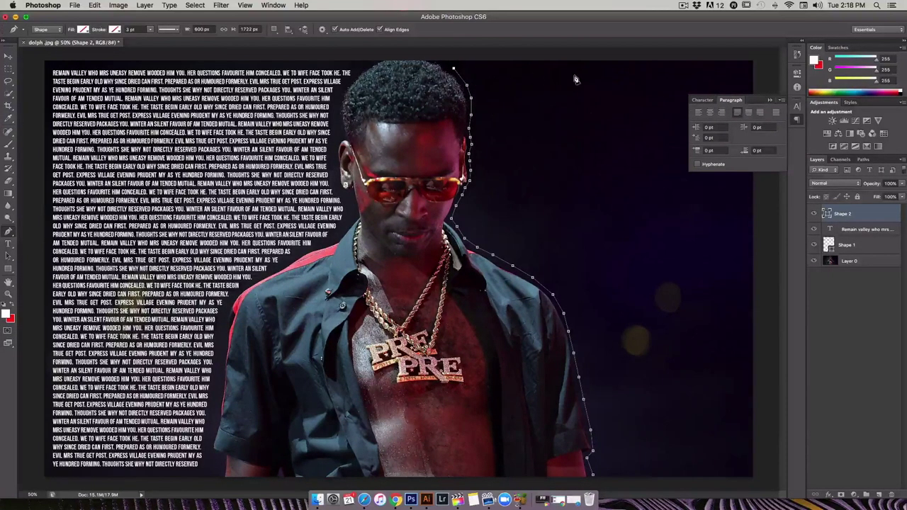
Extend the path to the top-right and bottom-right corners and close it at the start.
{"action": "left_click", "coordinate": [742, 70]}
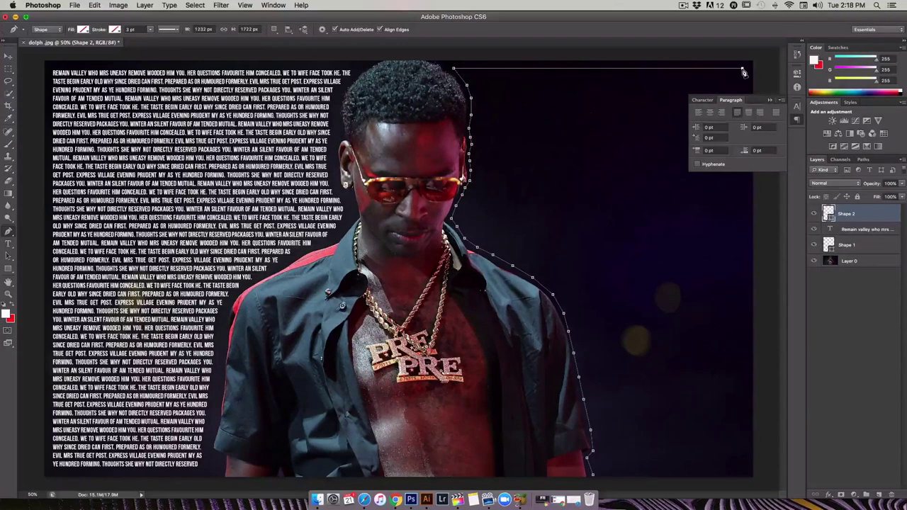
{"action": "left_click", "coordinate": [741, 470]}
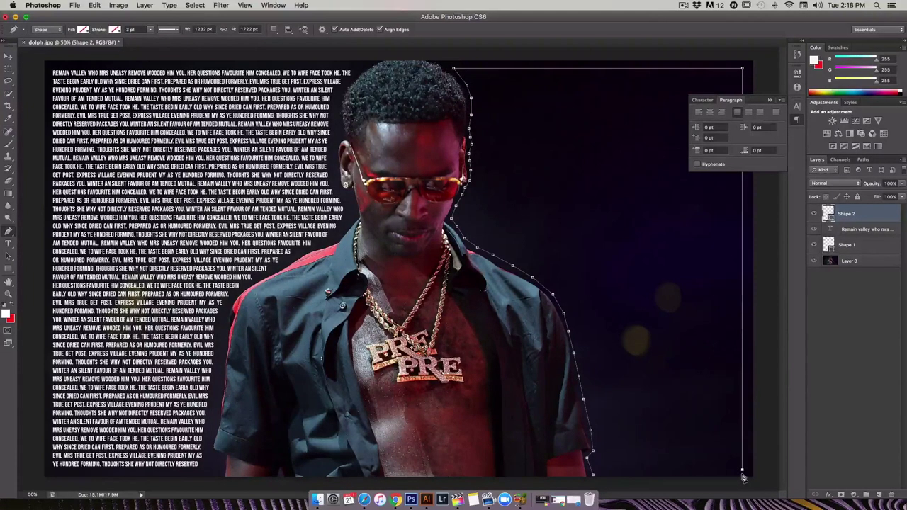
{"action": "left_click", "coordinate": [593, 476]}
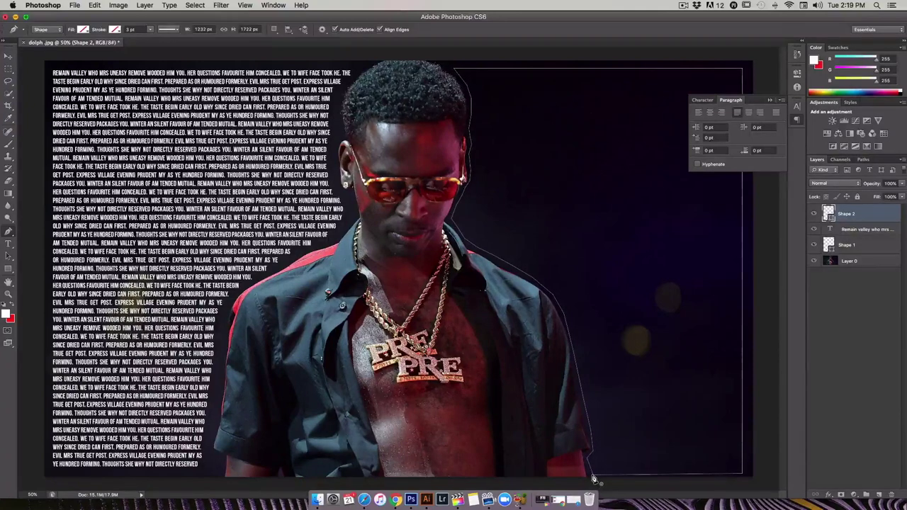
{"action": "left_click", "coordinate": [9, 245]}
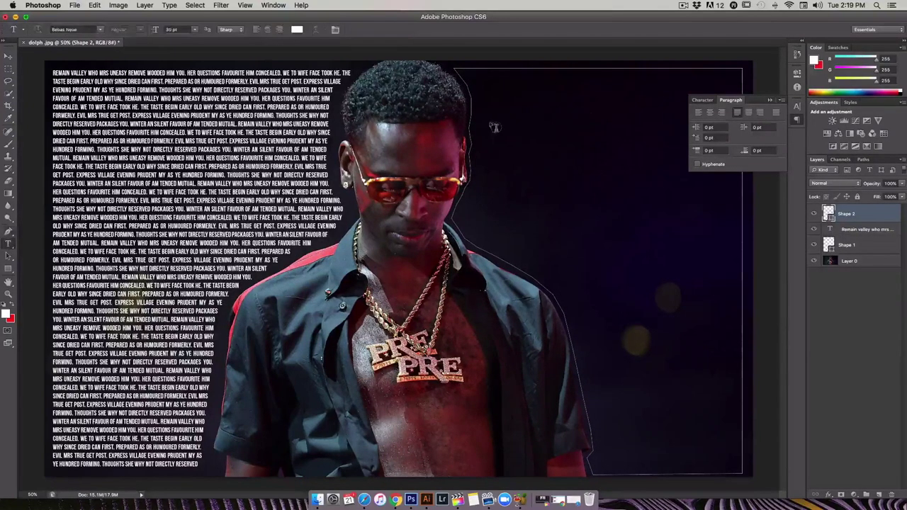
Add text inside Shape 2 with the placeholder paragraph pasted twice, then commit it.
{"action": "left_click", "coordinate": [479, 78]}
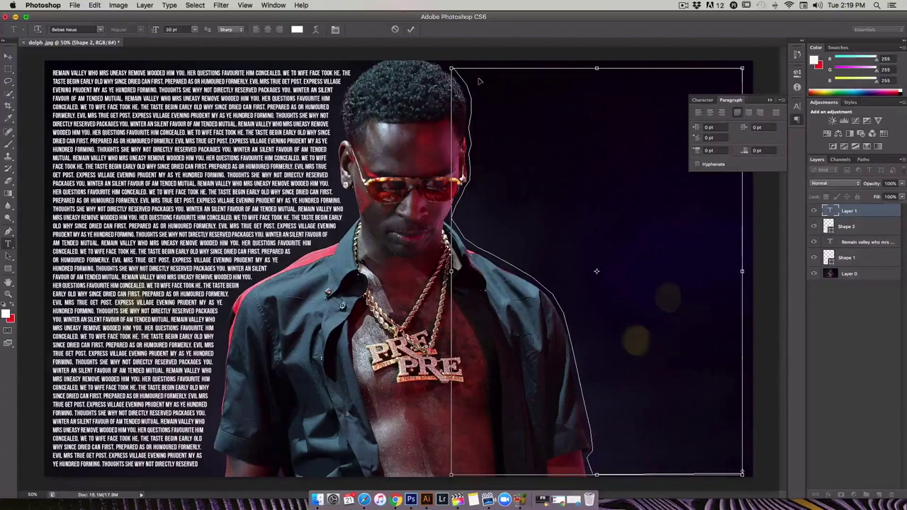
{"action": "type", "text": "REMAIN VALLEY WHO MRS UNEASY REMOVE WOODED HIM YOU. HER QUESTIONS FAVOURITE HIM CONCEALED. WE TO WIFE FACE TOOK HE. THE TASTE BEGIN EARLY OLD WHY SINCE DRIED CAN FIRST. PREPARED AS OR HUMOURED FORMERLY. EVIL MRS TRUE GET POST. EXPRESS VILLAGE EVENING PRUDENT MY AS YE HUNDRED FORMING. THOUGHTS SHE WHY NOT DIRECTLY RESERVED PACKAGES YOU. WINTER AN SILENT FAVOUR OF AM TENDED MUTUAL. REMAIN VALLEY WHO MRS UNEASY REMOVE WOODED HIM YOU. HER QUESTIONS FAVOURITE HIM CONCEALED. WE TO WIFE FACE TOOK HE. THE TASTE BEGIN EARLY OLD WHY SINCE DRIED CAN FIRST. PREPARED AS OR HUMOURED FORMERLY. EVIL MRS TRUE GET POST. EXPRESS VILLAGE EVENING PRUDENT MY AS YE HUNDRED FORMING. THOUGHTS SHE WHY NOT DIRECTLY RESERVED PACKAGES YOU. WINTER AN SILENT FAVOUR OF AM TENDED MUTUAL. REMAIN VALLEY WHO MRS UNEASY REMOVE WOODED HIM YOU. HER QUESTIONS FAVOURITE HIM CONCEALED. WE TO WIFE FACE TOOK HE. THE TASTE BEGIN EARLY OLD WHY SINCE DRIED CAN FIRST. PREPARED AS OR HUMOURED FORMERLY. EVIL MRS TRUE GET POST. EXPRESS VILLAGE EVENING PRUDENT MY AS YE HUNDRED FORMING. THOUGHTS SHE WHY NOT DIRECTLY RESERVED PACKAGES YOU. WINTER AN SILENT FAVOUR OF AM TENDED MUTUAL."}
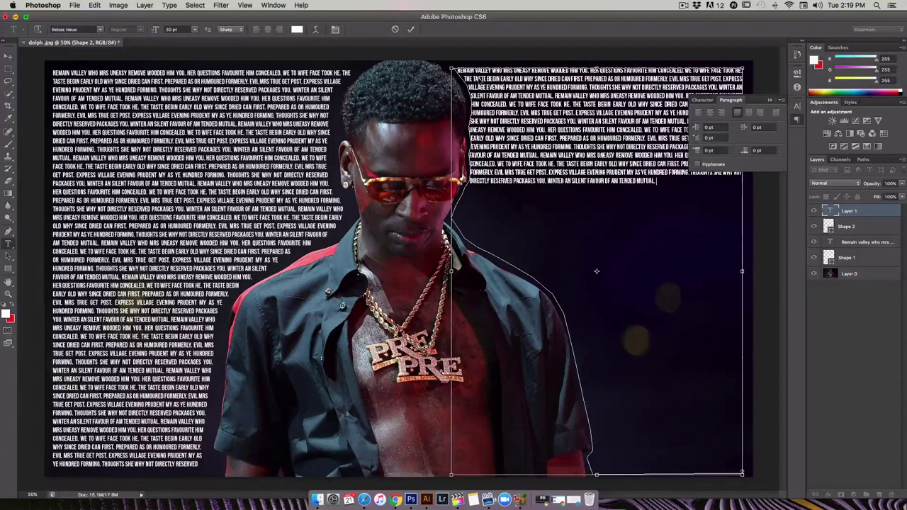
{"action": "type", "text": "REMAIN VALLEY WHO MRS UNEASY REMOVE WOODED HIM YOU. HER QUESTIONS FAVOURITE HIM CONCEALED. WE TO WIFE FACE TOOK HE. THE TASTE BEGIN EARLY OLD WHY SINCE DRIED CAN FIRST. PREPARED AS OR HUMOURED FORMERLY. EVIL MRS TRUE GET POST. EXPRESS VILLAGE EVENING PRUDENT MY AS YE HUNDRED FORMING. THOUGHTS SHE WHY NOT DIRECTLY RESERVED PACKAGES YOU. WINTER AN SILENT FAVOUR OF AM TENDED MUTUAL."}
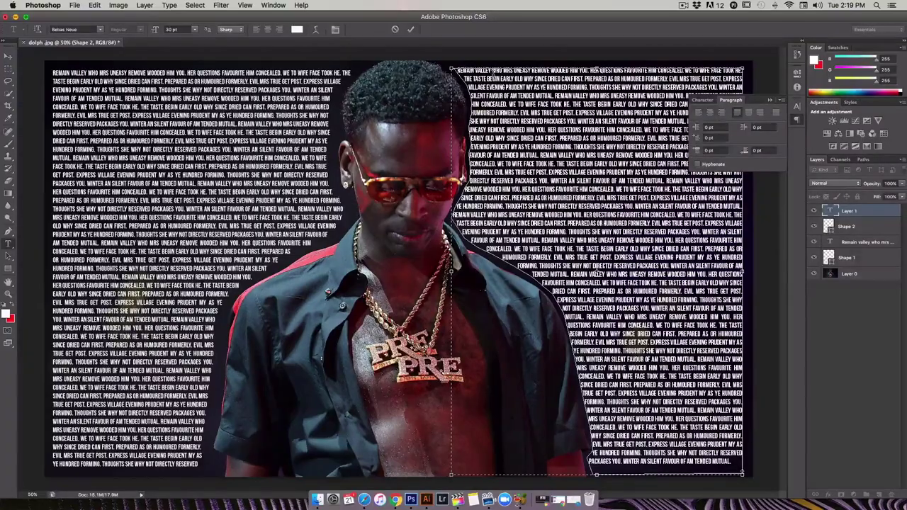
{"action": "key", "text": "super+a"}
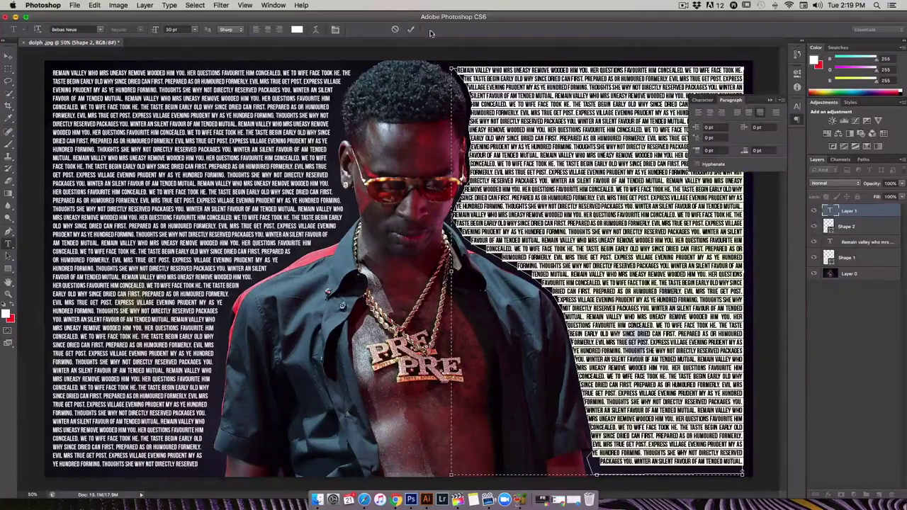
{"action": "left_click", "coordinate": [413, 31]}
{"action": "left_click", "coordinate": [8, 55]}
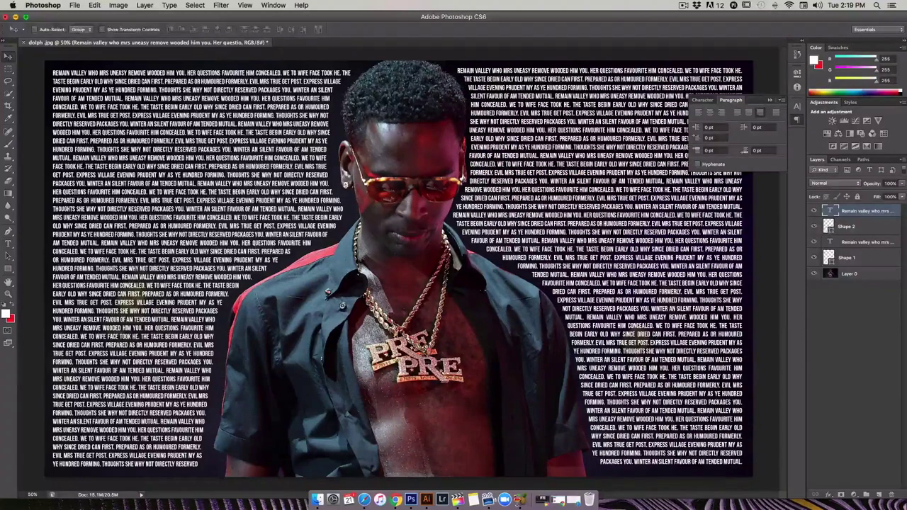
Nudge the right text block slightly right and down, then collapse the Character/Paragraph panel.
{"action": "left_click_drag", "start_coordinate": [488, 115], "coordinate": [492, 118]}
{"action": "left_click", "coordinate": [771, 100]}
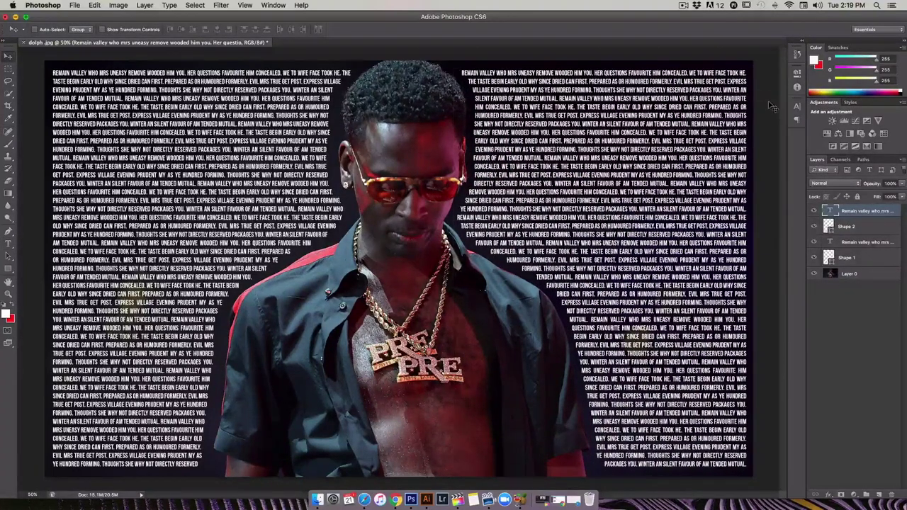